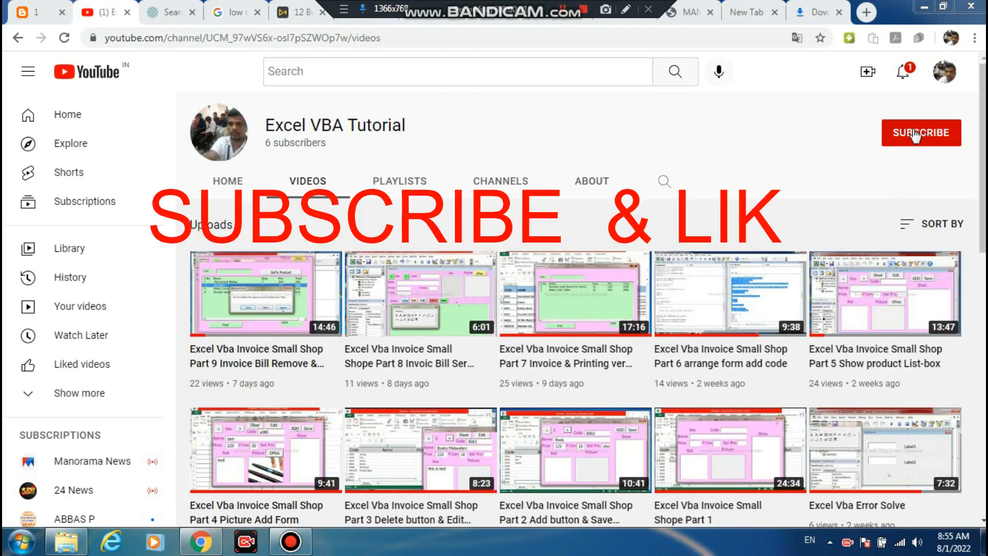
Subscribe to the Excel VBA Tutorial channel, then switch to the fruit workbook and review its numbered list
left_click(917, 135)
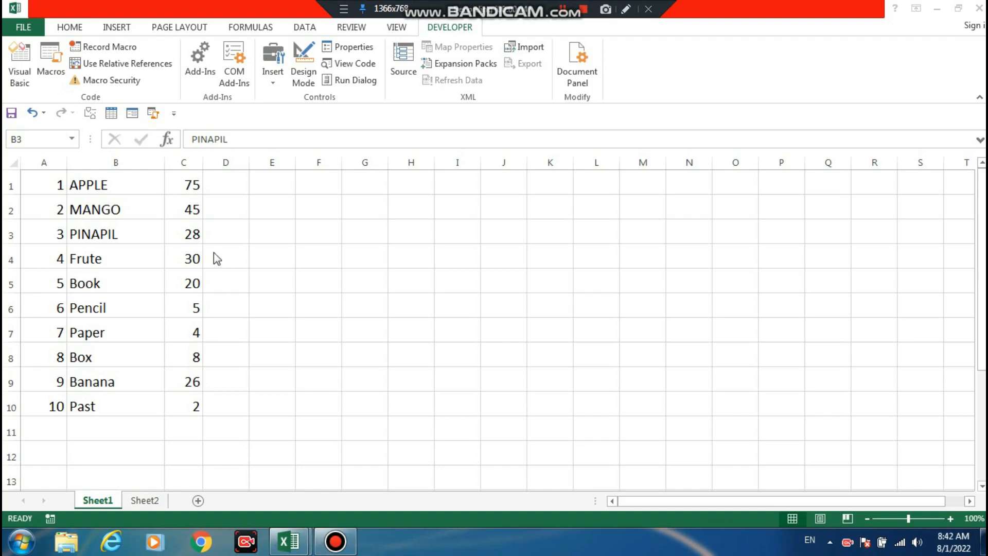
left_click(125, 238)
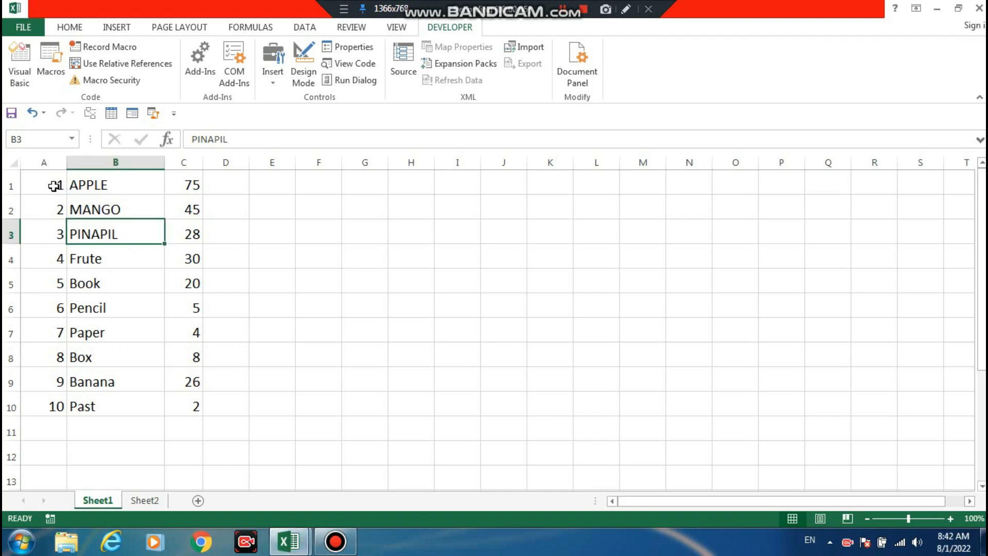
mouse_move(48, 185)
left_mouse_down()
mouse_move(164, 429)
mouse_move(197, 406)
left_mouse_up()
left_click(230, 211)
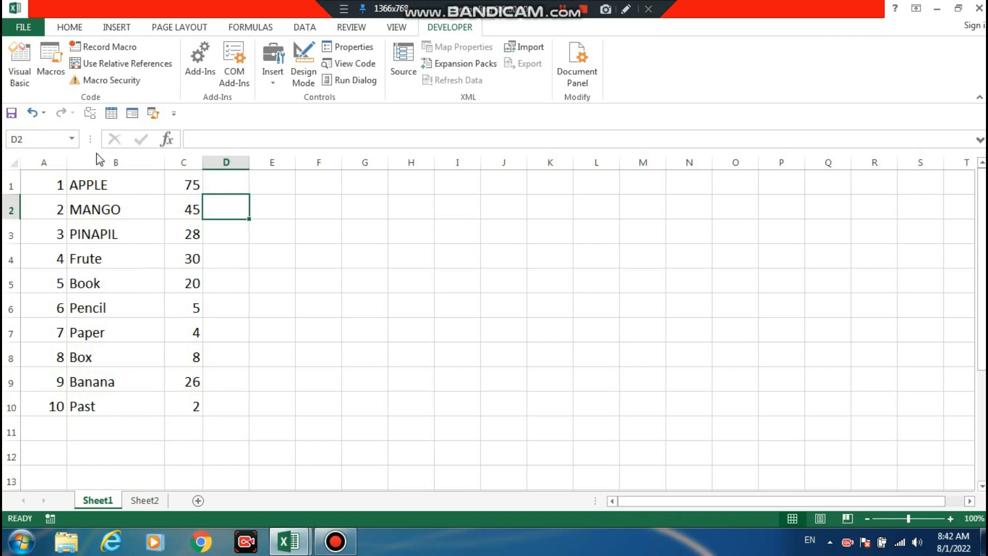
Open UserForm1 in the VBA editor's design view with its drawing area unobstructed
left_click(20, 66)
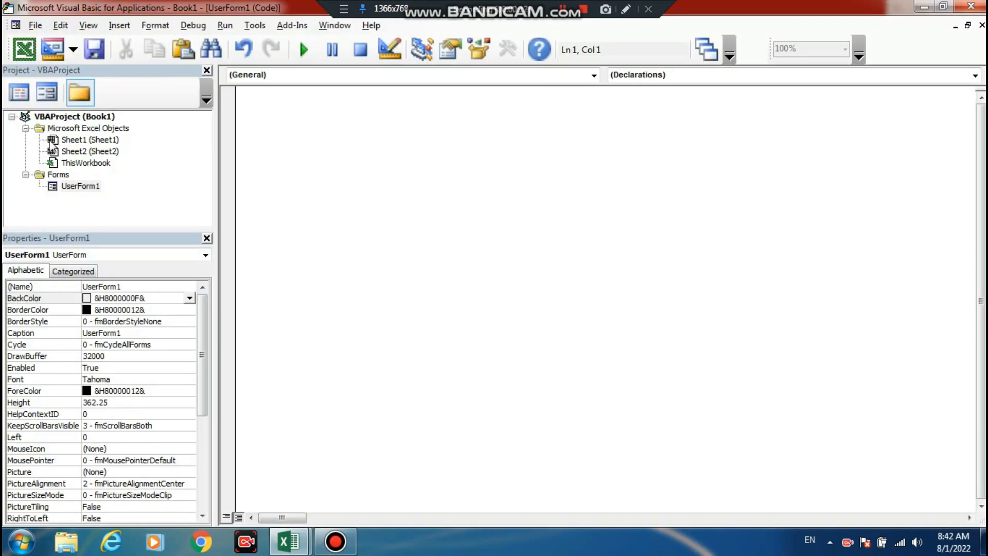
left_click(81, 186)
double_click(80, 186)
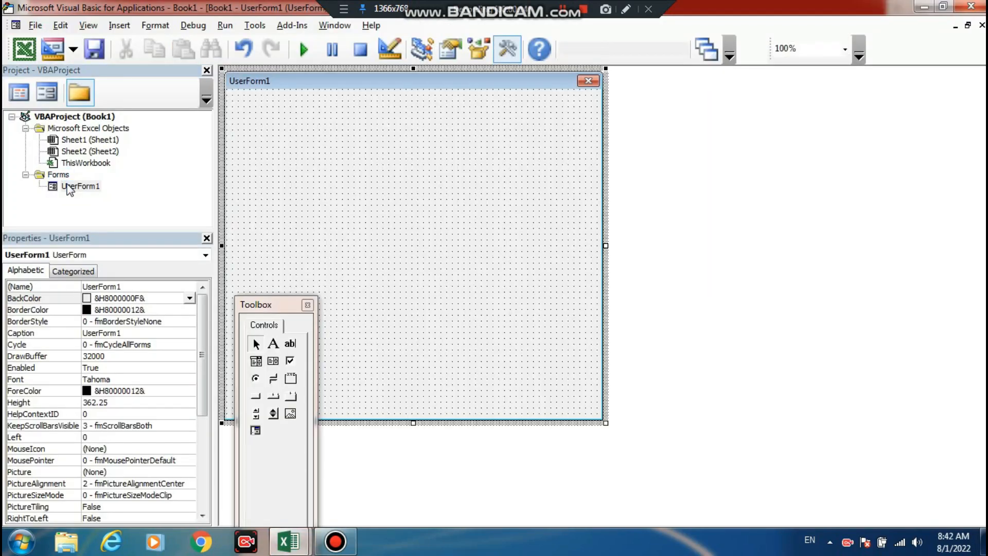
left_click_drag(281, 308, 360, 302)
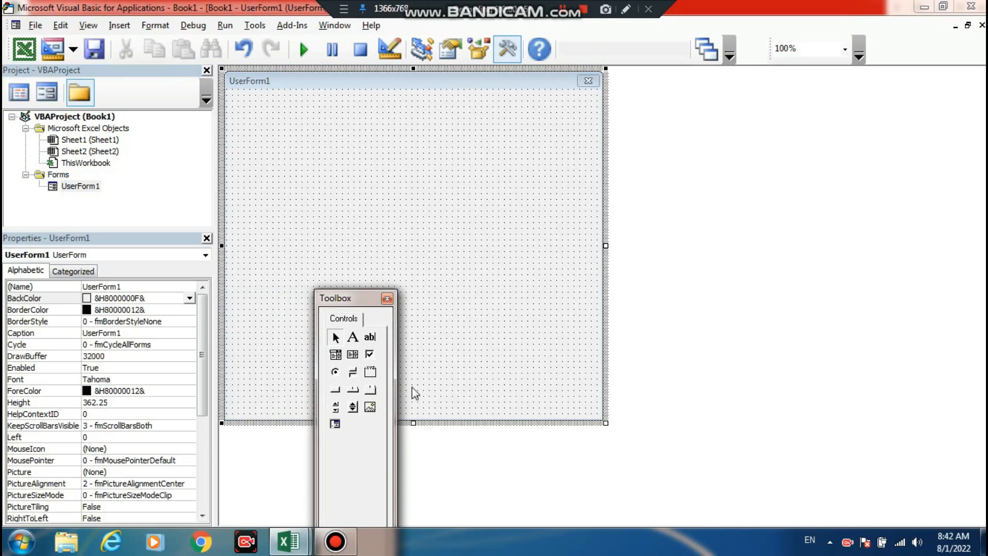
Draw three command buttons stacked down UserForm1 and close the Toolbox
left_click(335, 390)
left_click_drag(292, 126, 491, 168)
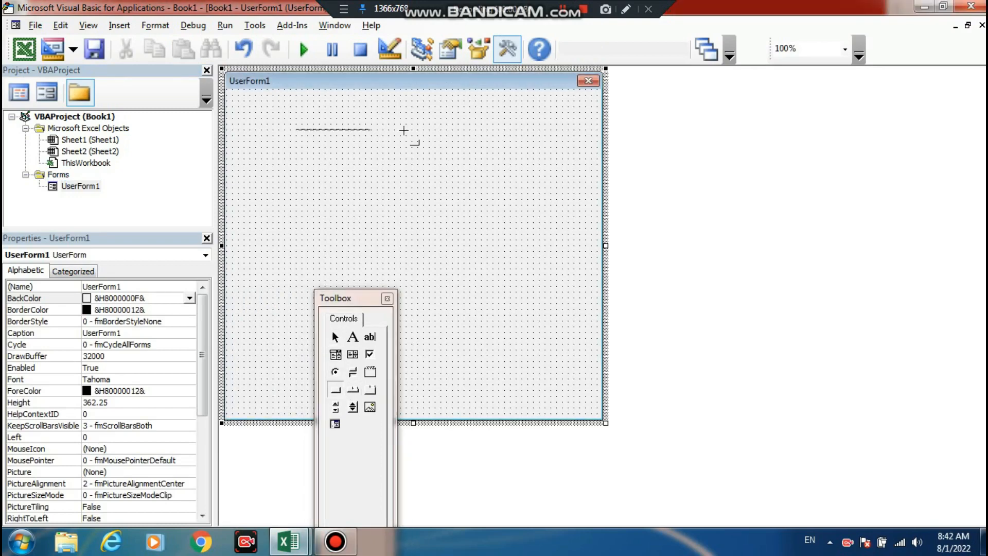
left_click(336, 389)
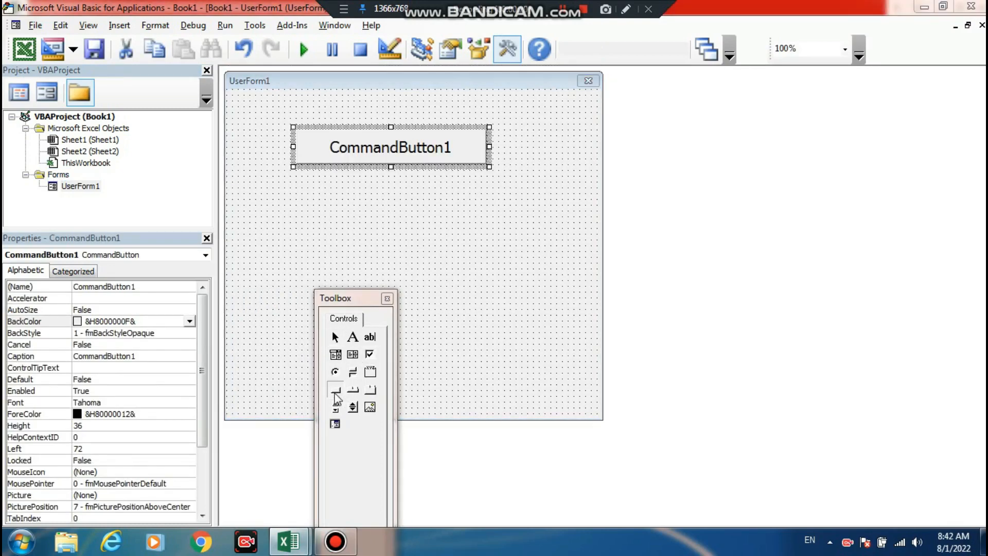
mouse_move(309, 206)
left_mouse_down()
mouse_move(460, 226)
mouse_move(475, 251)
left_mouse_up()
left_click(333, 392)
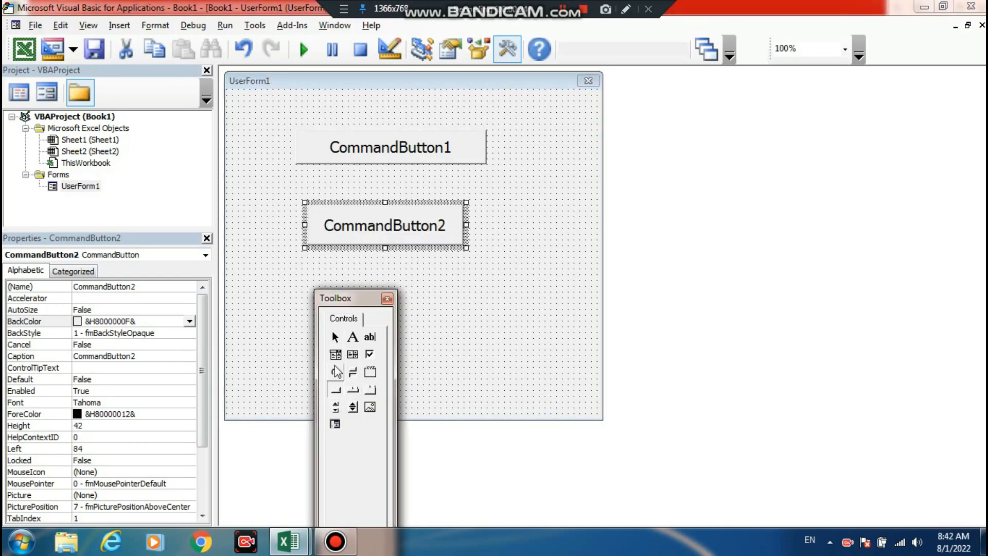
left_click_drag(289, 261, 465, 340)
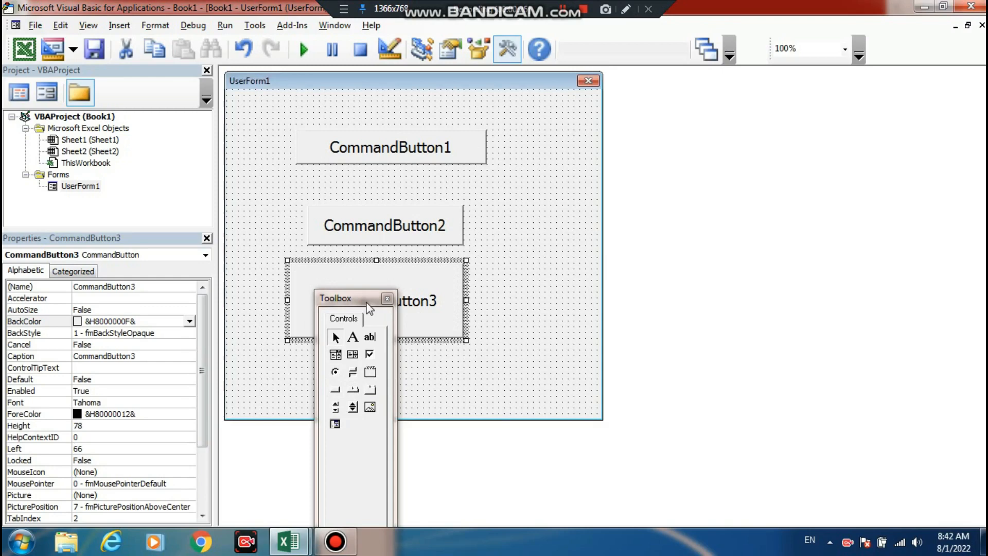
left_click(386, 298)
Write Sheet1.Range("A5").Delete in CommandButton1's Click procedure, completing Range and Delete via IntelliSense
double_click(377, 148)
type("SH")
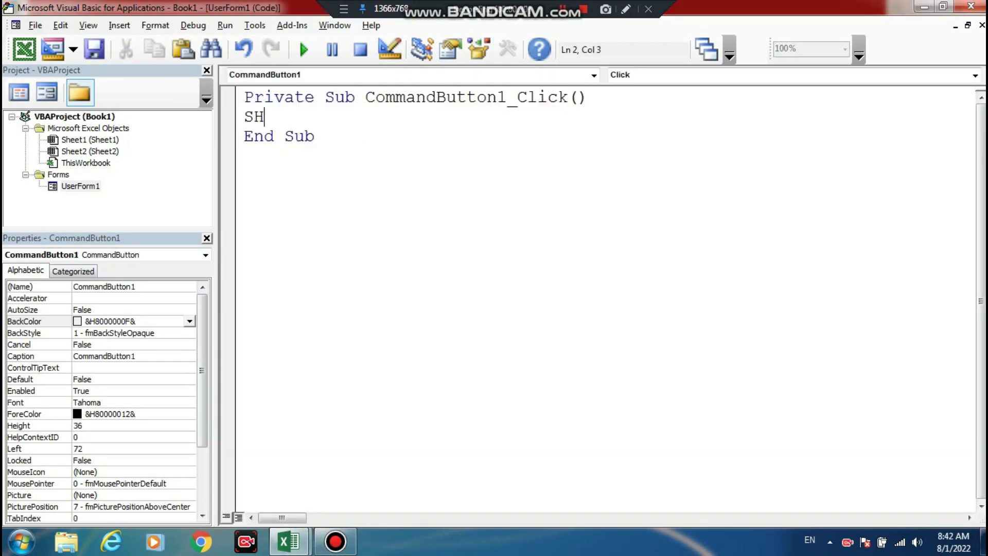
type("EET1")
type(".R")
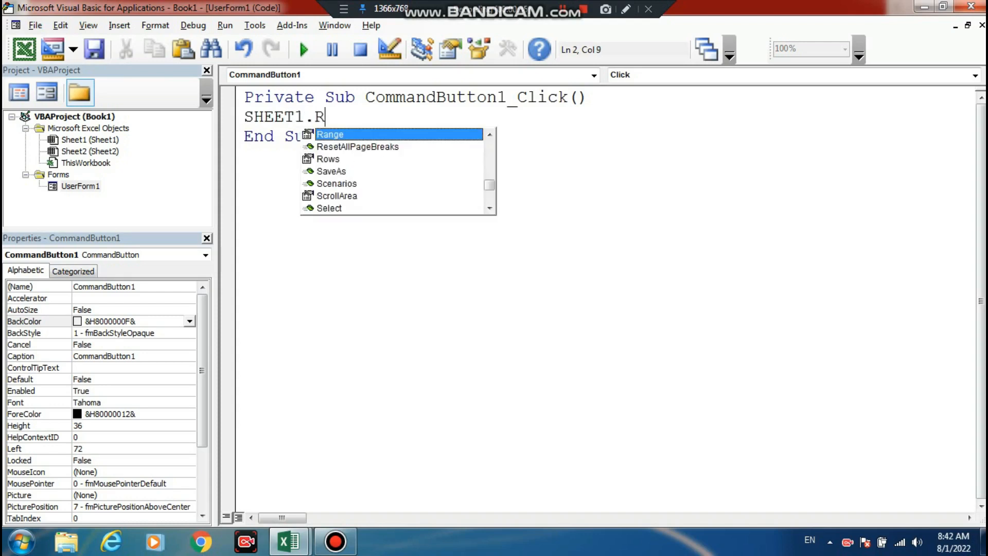
double_click(333, 135)
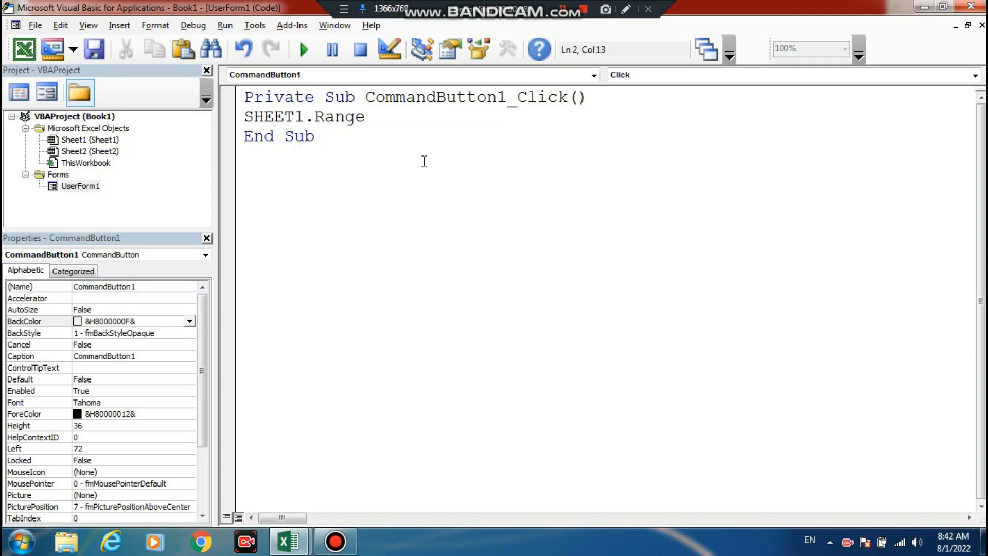
type("(")
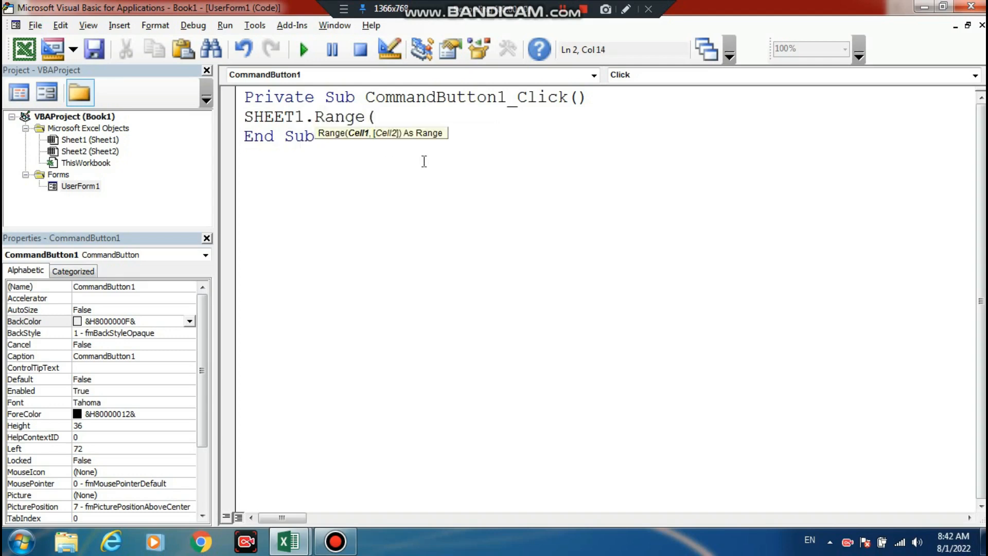
type("\"A5")
type("\")")
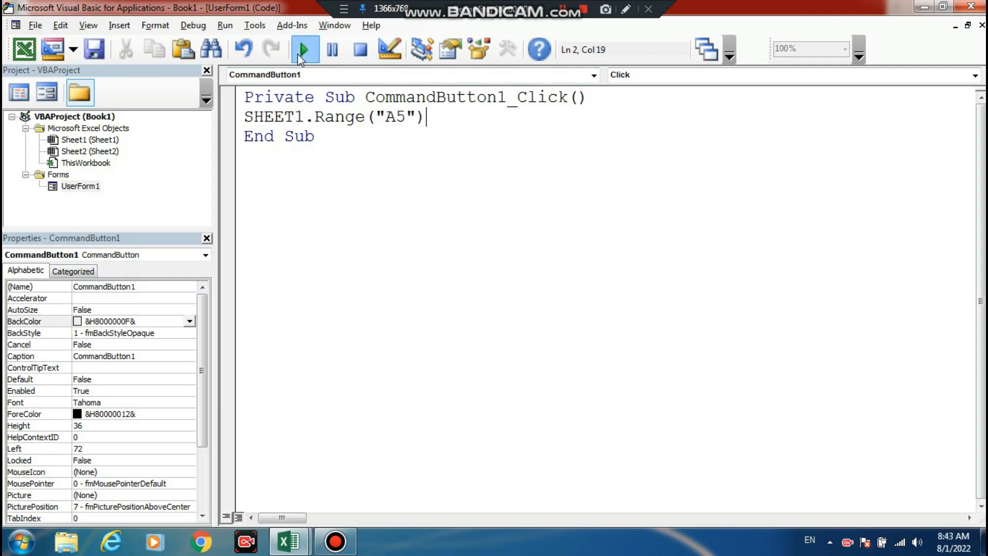
type(".")
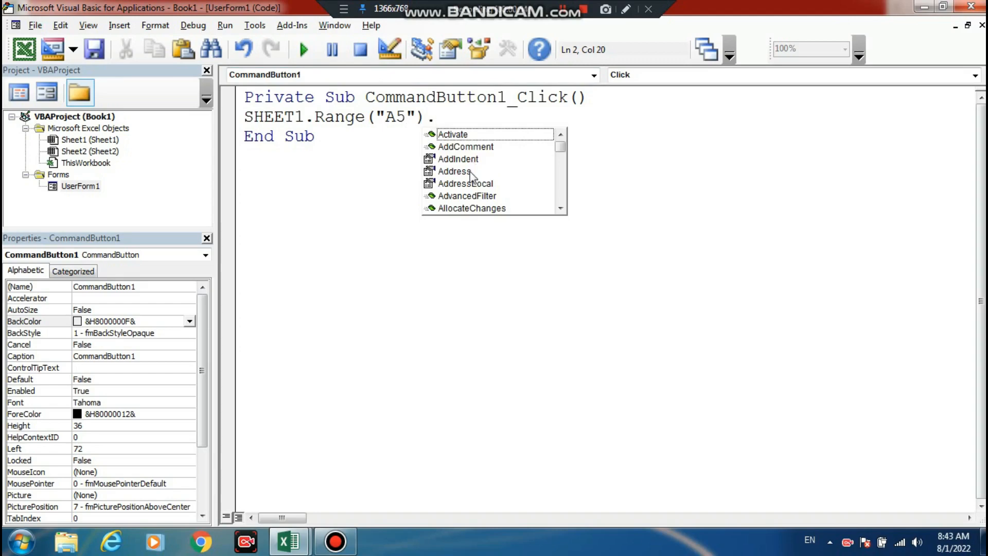
type("D")
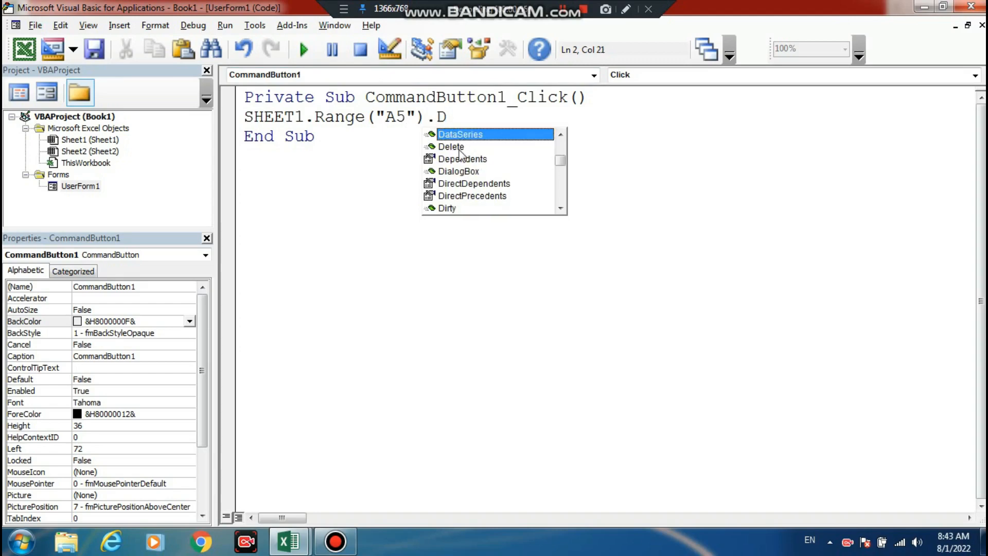
double_click(463, 148)
left_click(455, 174)
Run the form, move it off the data and delete cell A5 with CommandButton1
left_click(304, 50)
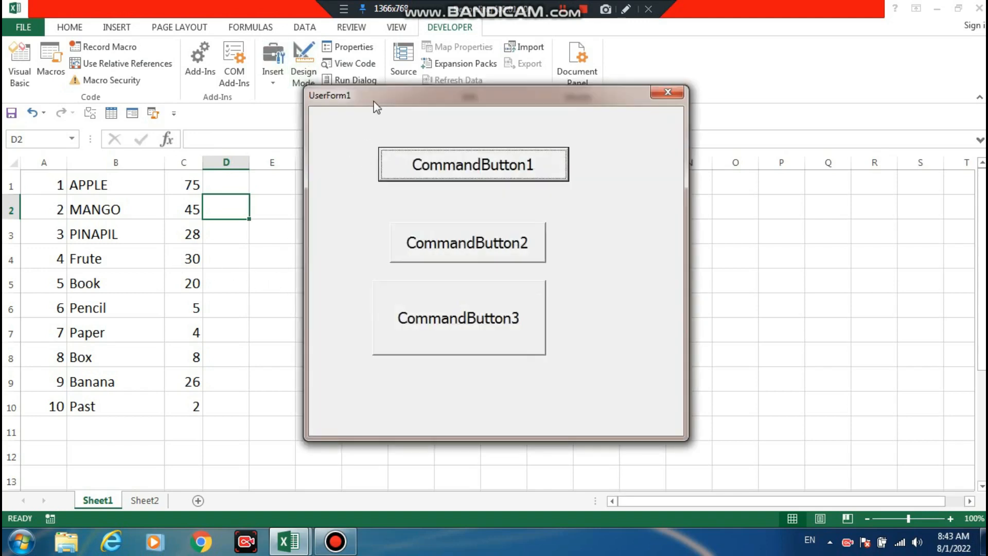
left_click_drag(377, 101, 460, 99)
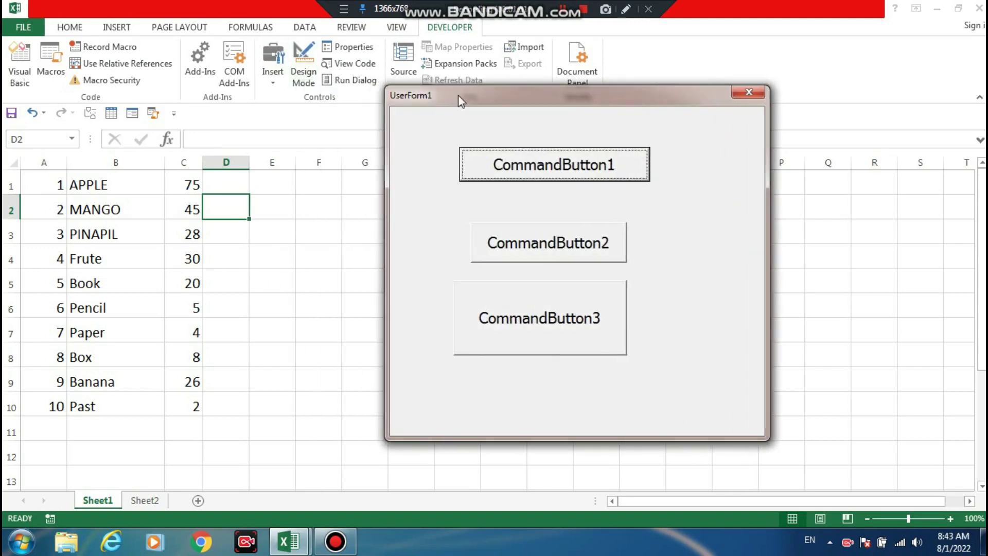
left_click(52, 281)
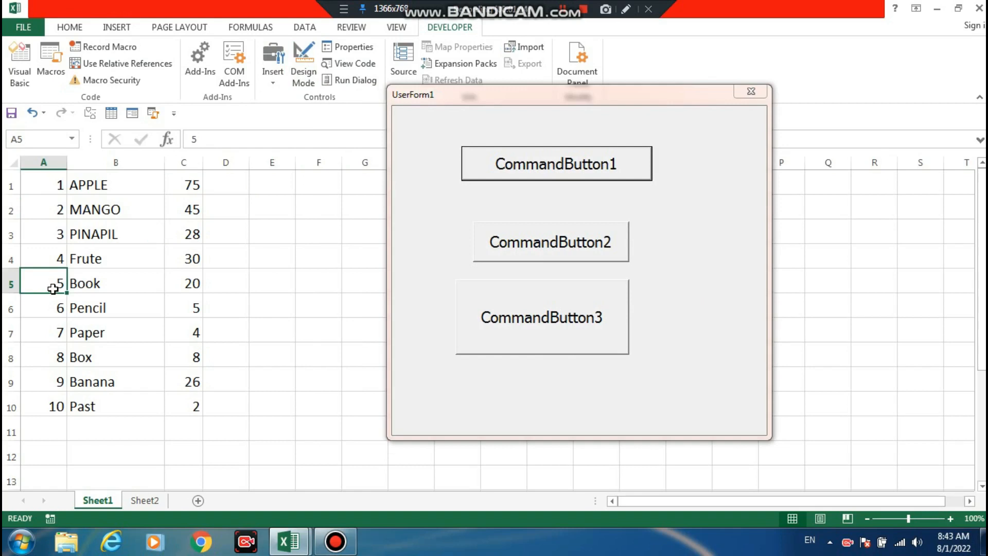
left_click(535, 164)
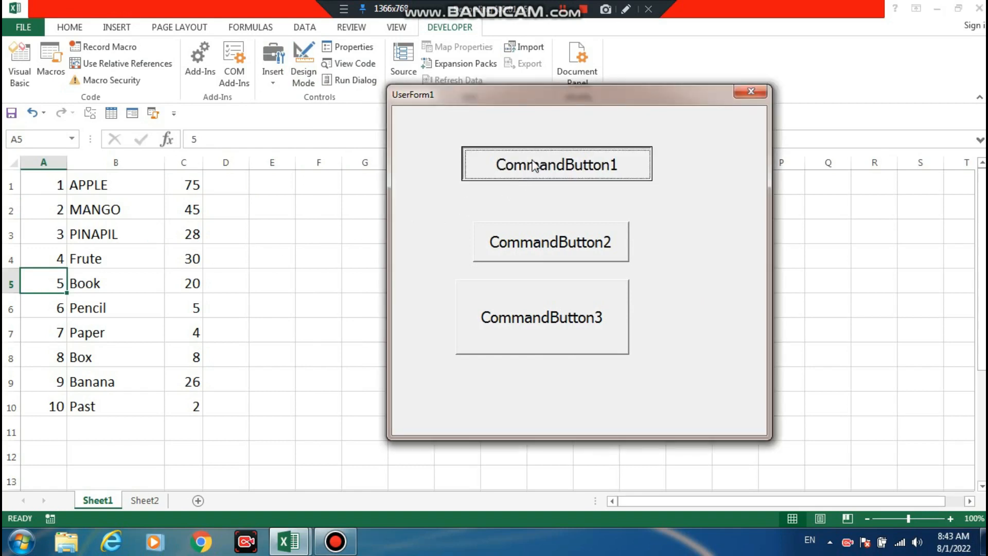
Check the new A5 value and delete cell A5 three more times, watching column A shift up
left_click(32, 283)
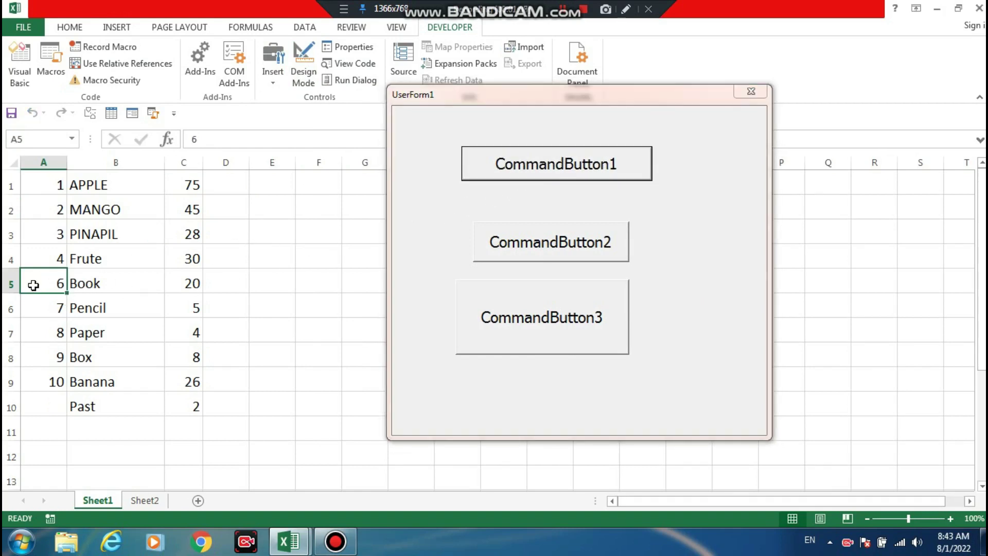
left_click(497, 166)
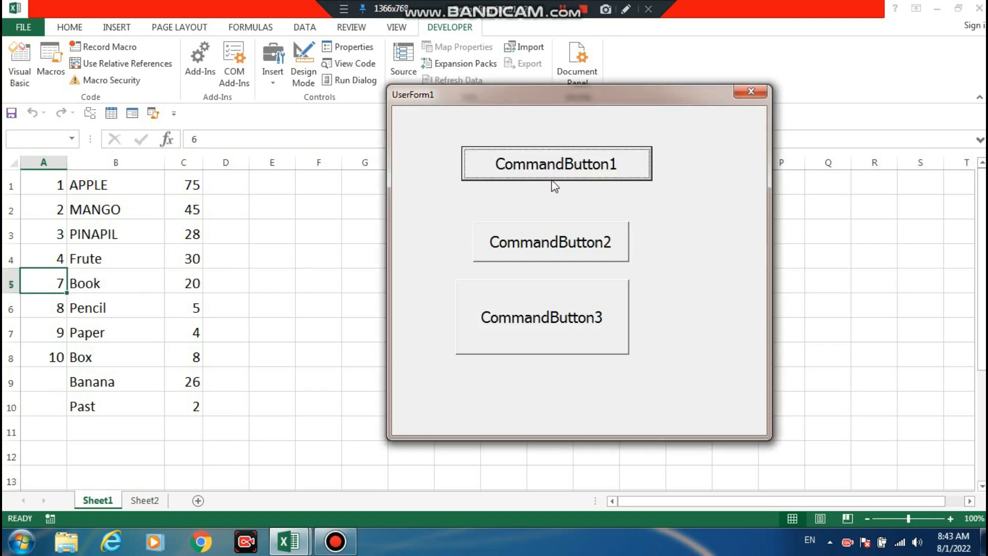
left_click(557, 166)
left_click(571, 172)
Close the running form, open CommandButton2's Click code and copy the delete line from CommandButton1
left_click(751, 92)
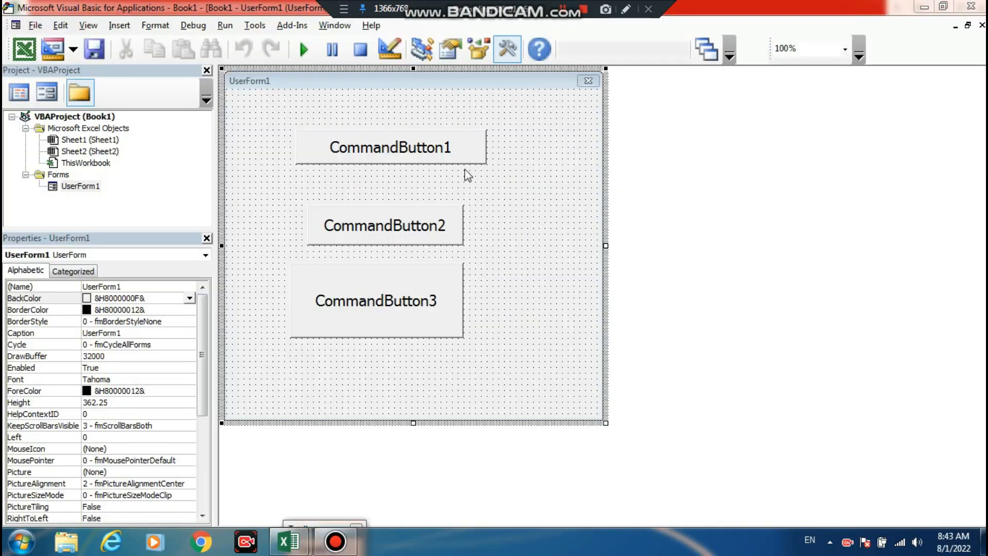
double_click(385, 229)
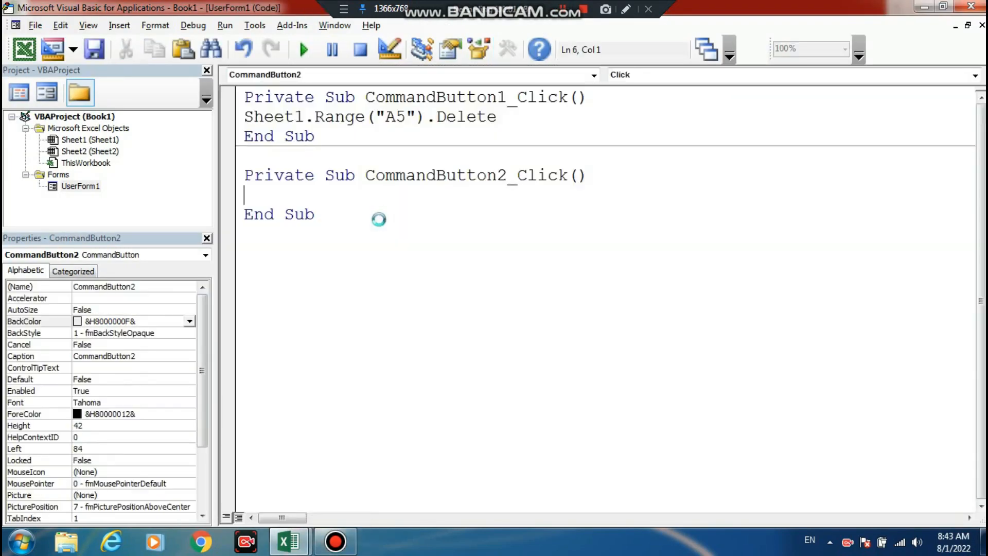
left_click_drag(500, 117, 232, 122)
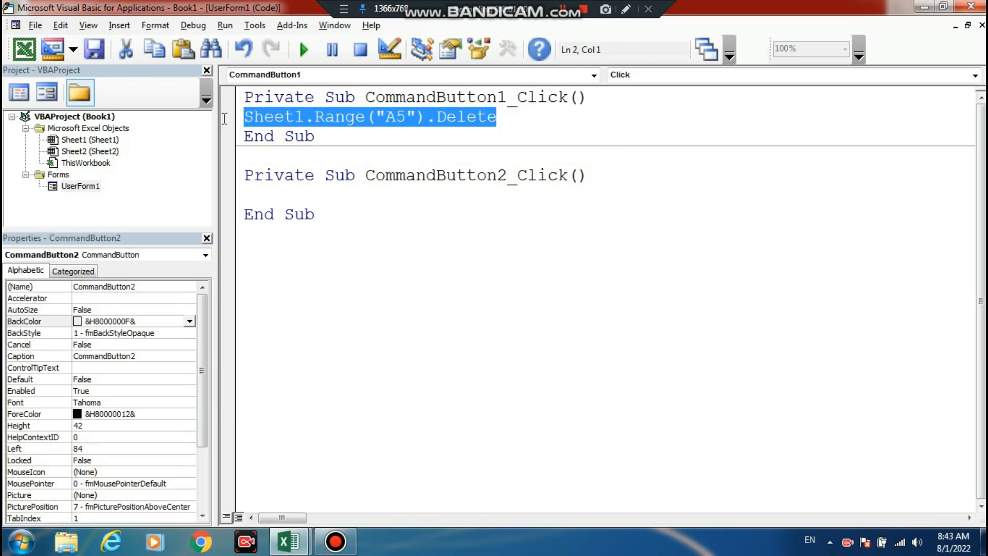
right_click(267, 124)
left_click(297, 144)
Paste the delete line into CommandButton2_Click as the basis for deleting range A5:D5
left_click(286, 194)
right_click(280, 195)
left_click(315, 237)
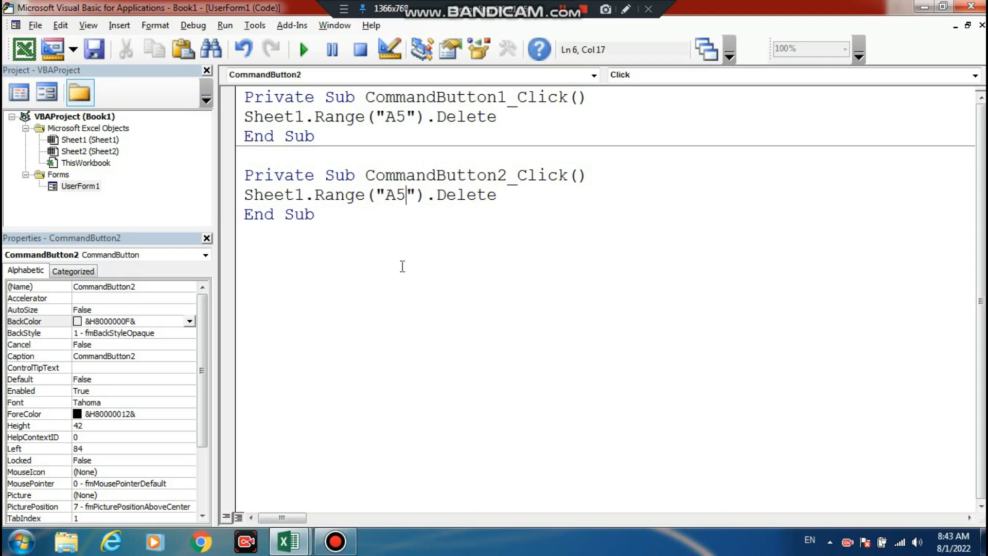
type(":")
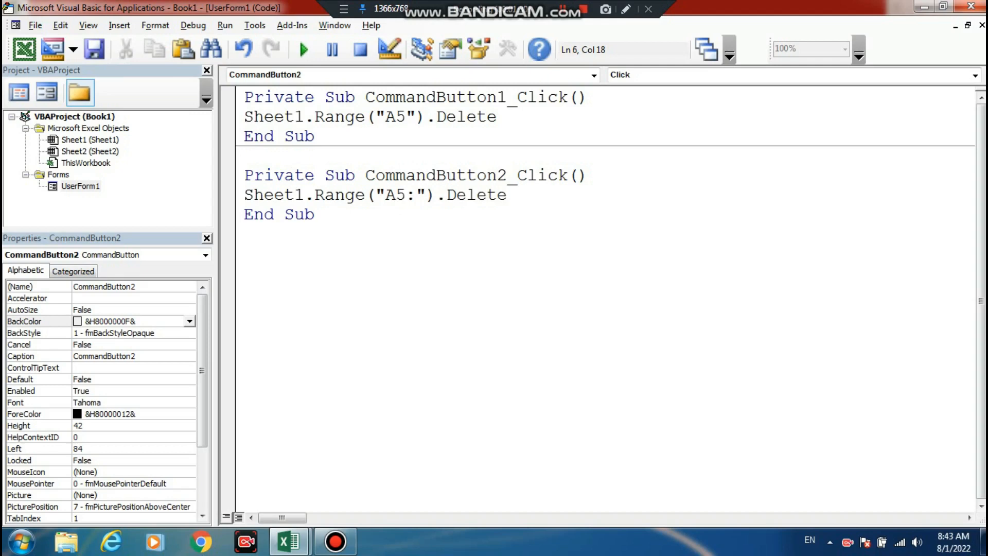
type("D5")
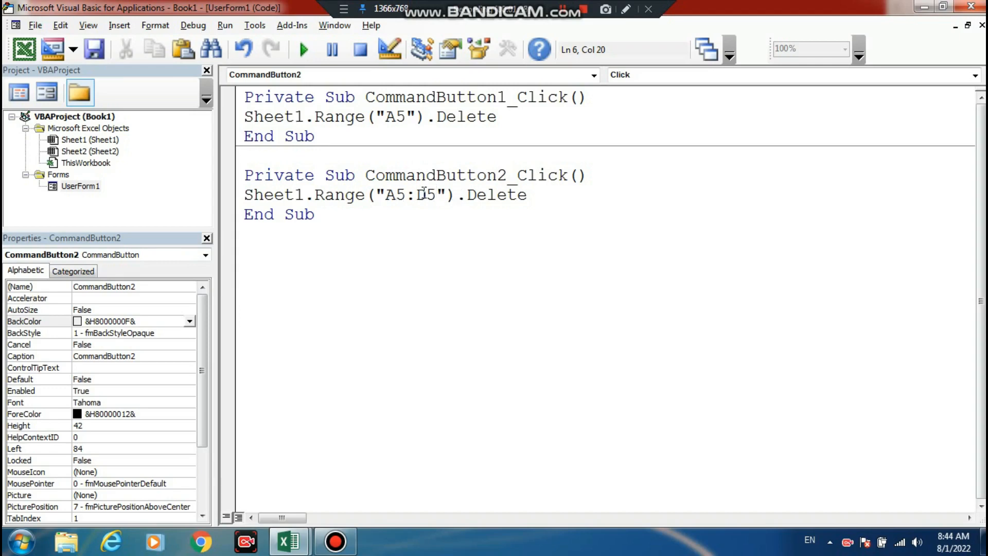
Run the form, move it aside and select the Book row cells A5:C5
left_click(303, 49)
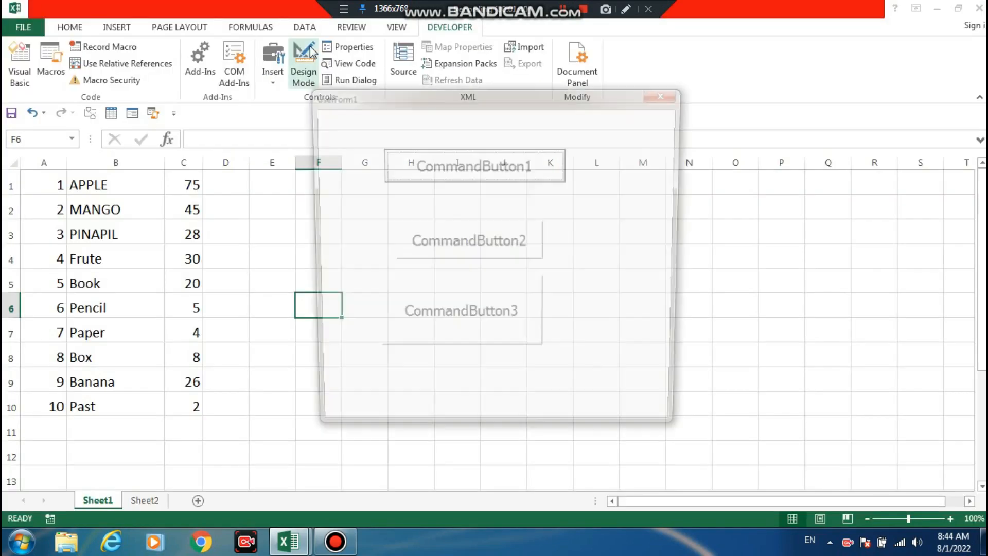
left_click_drag(384, 112, 493, 125)
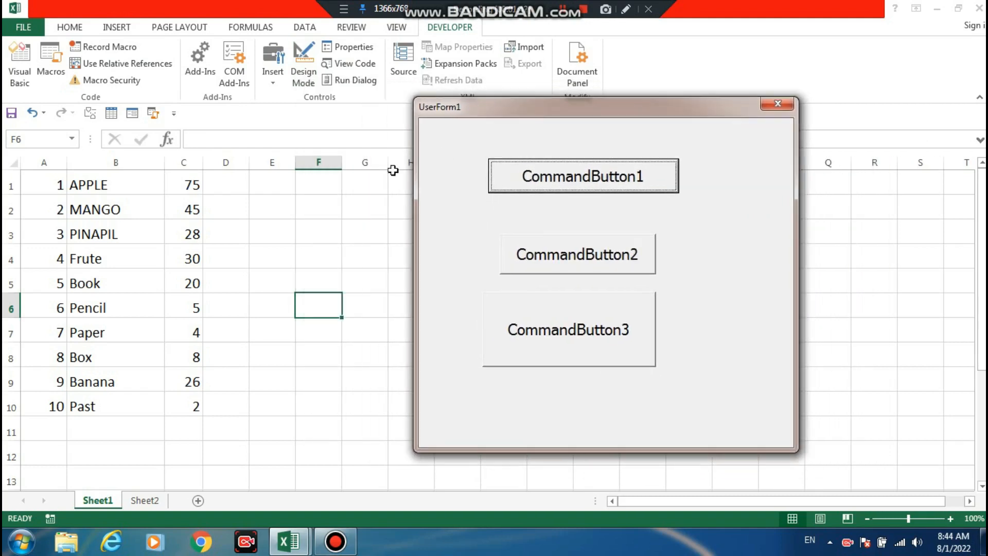
left_click_drag(58, 283, 199, 280)
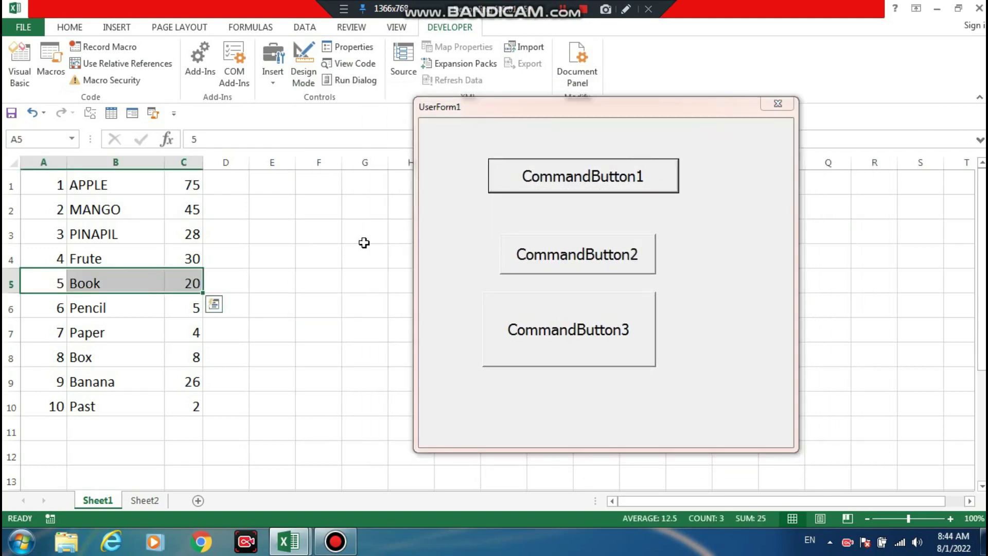
Delete the Book, Pencil, Paper and Box entries from row 5 with CommandButton2
left_click(559, 251)
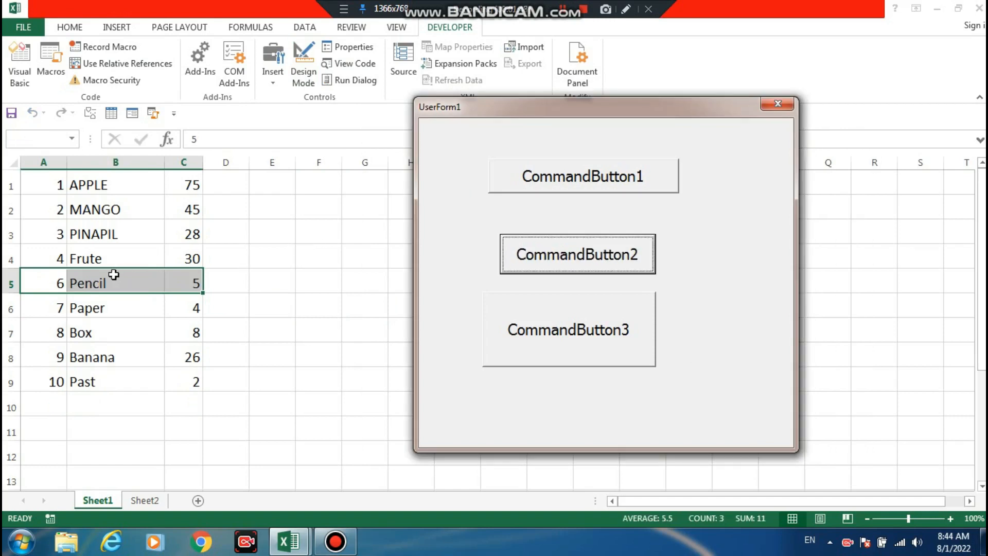
left_click(552, 248)
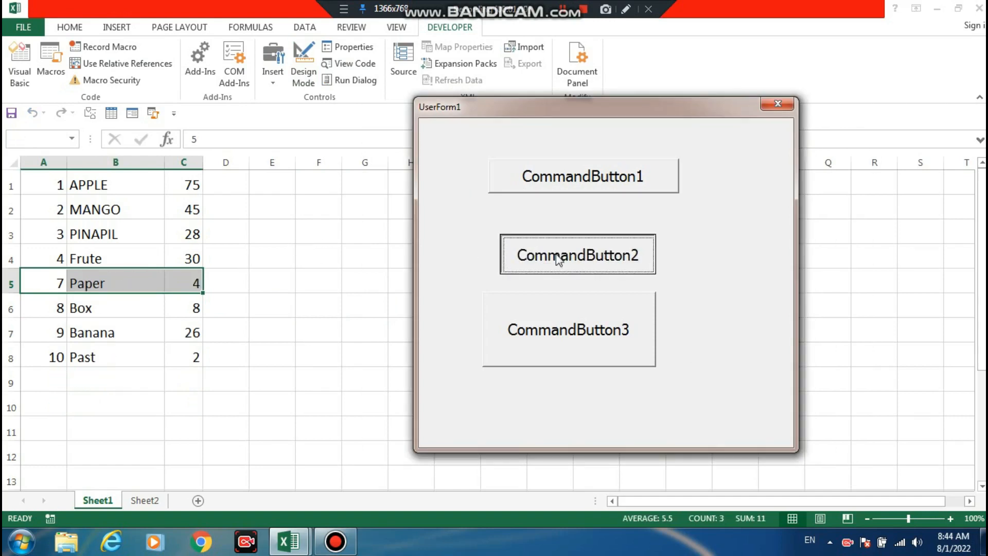
left_click(555, 255)
left_click(560, 260)
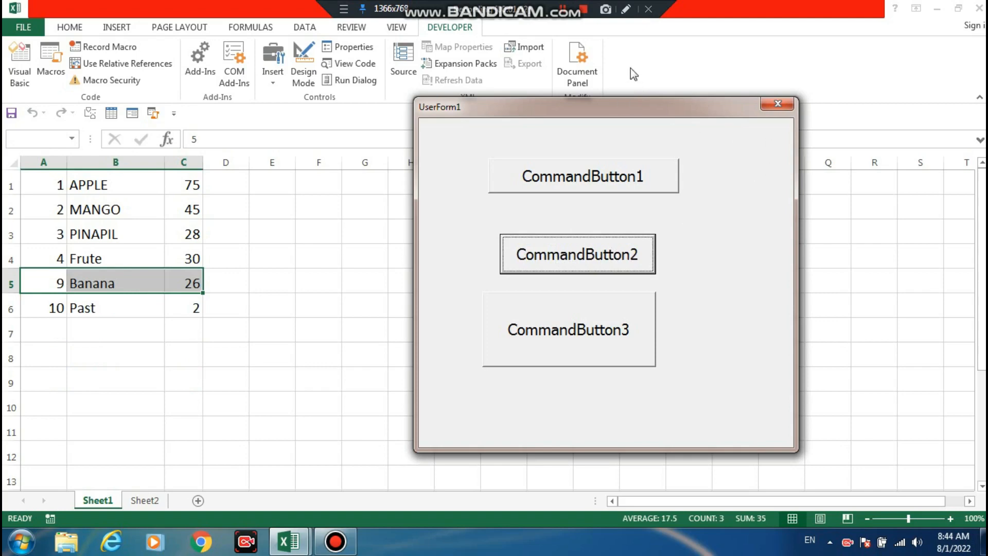
Stop the form, create CommandButton3_Click, and undo a mistaken paste of worksheet data over the A5:D5 line
left_click(777, 104)
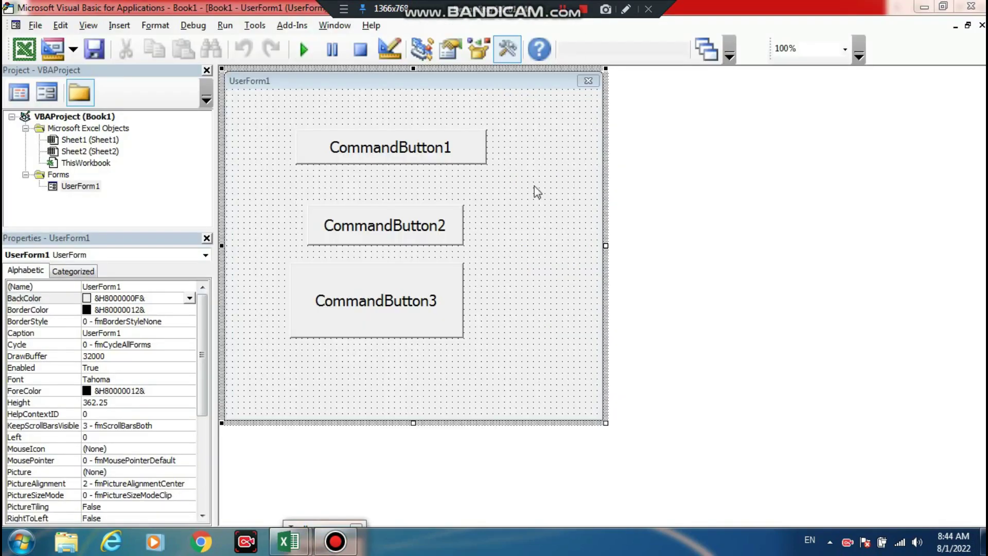
double_click(370, 306)
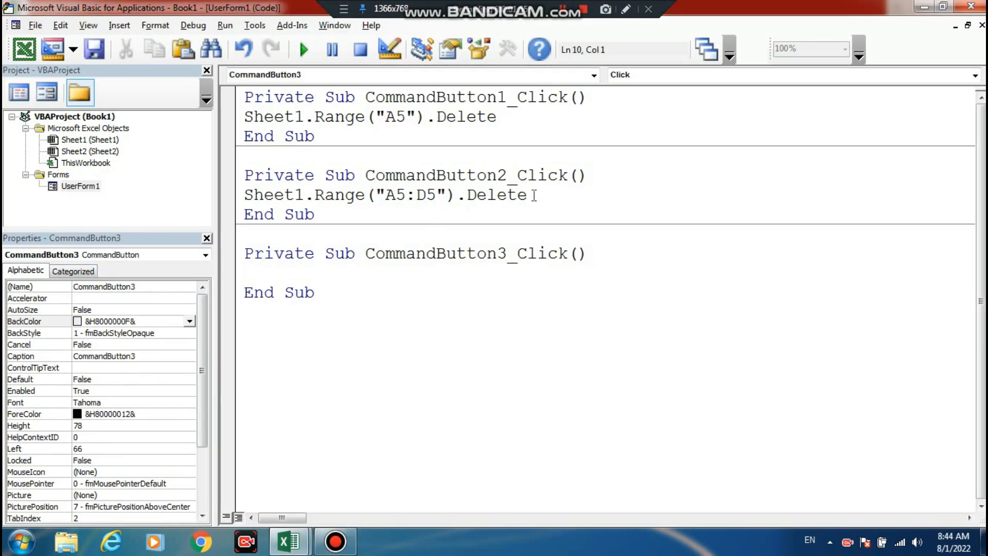
left_click_drag(530, 194, 244, 198)
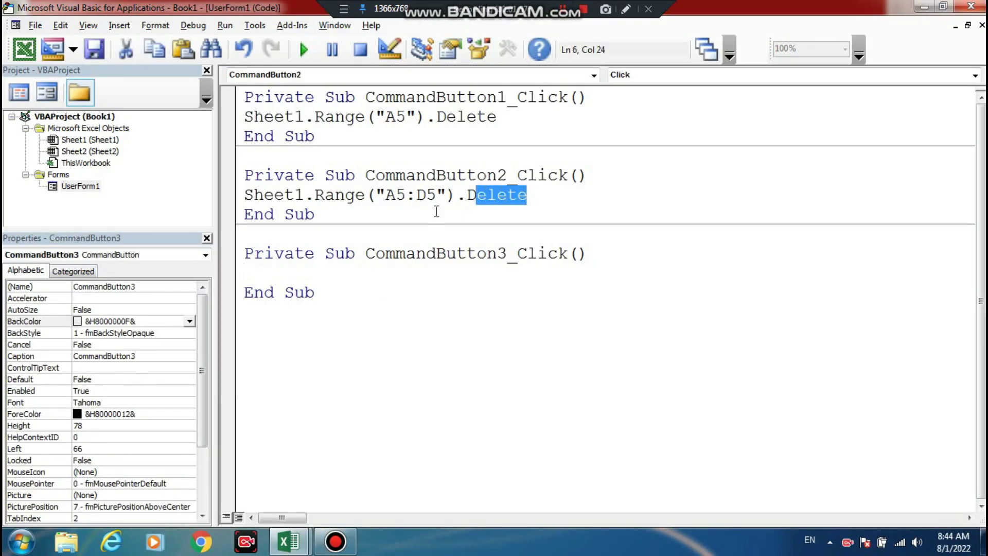
right_click(272, 199)
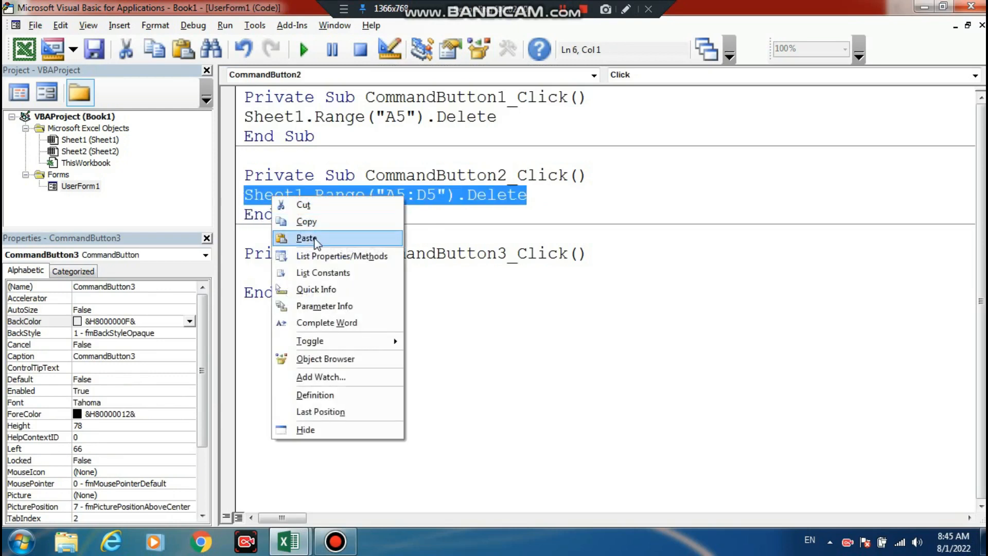
left_click(307, 239)
left_click(244, 49)
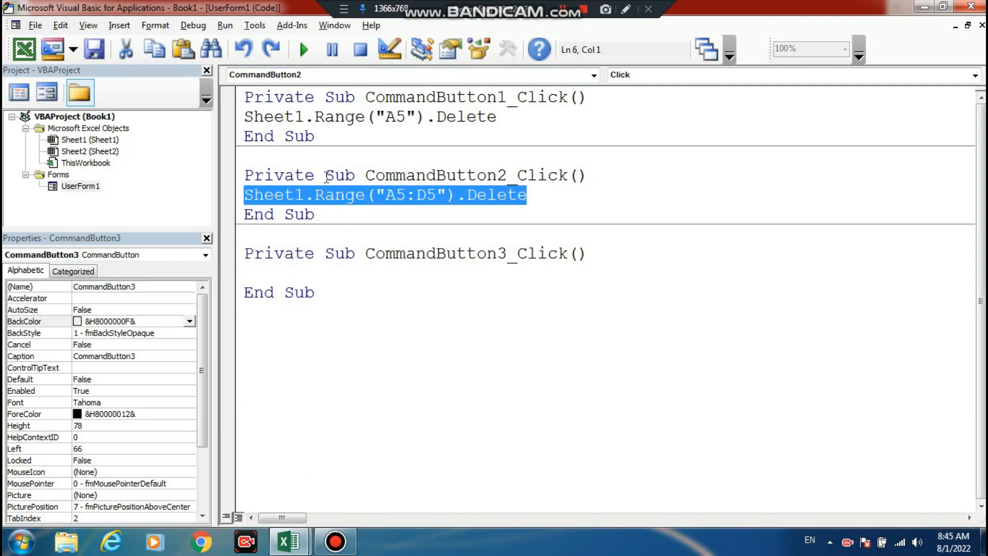
Copy the A5:D5 delete line into CommandButton3_Click and change its range to A5:D7
right_click(357, 207)
left_click(388, 227)
right_click(299, 276)
left_click(332, 321)
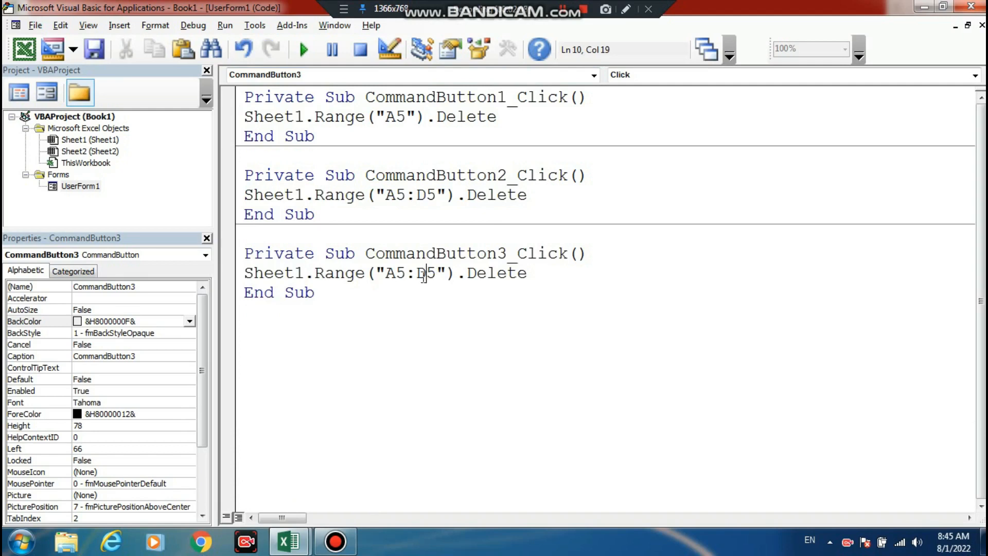
left_click_drag(423, 272, 433, 272)
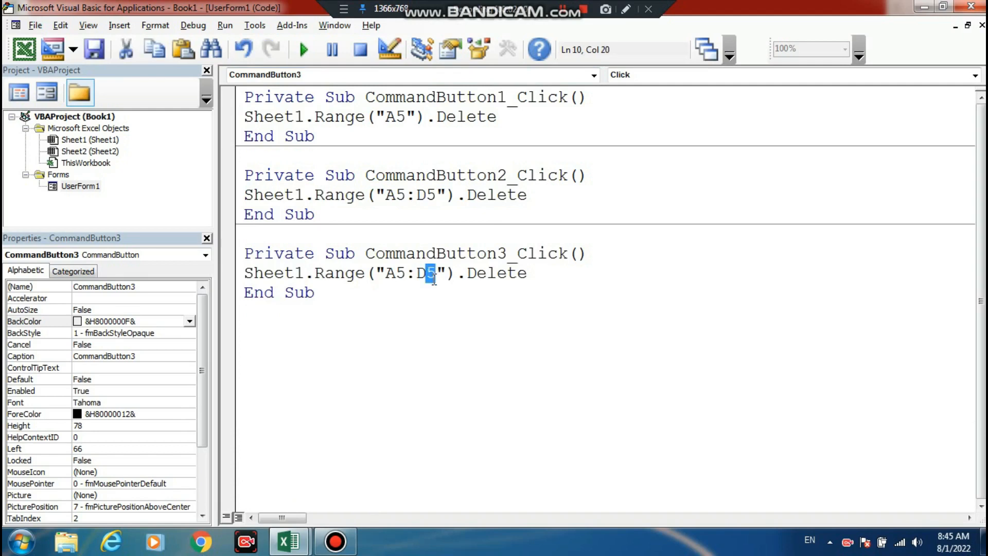
type("7")
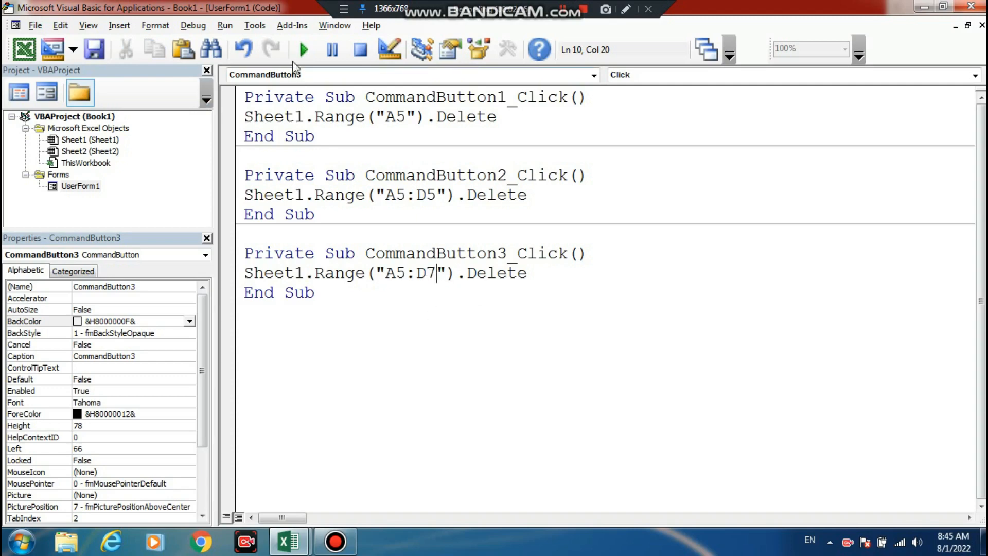
Run the form, select the cells from A5 downward and delete the Book, Pencil and Paper rows with CommandButton3
left_click(303, 49)
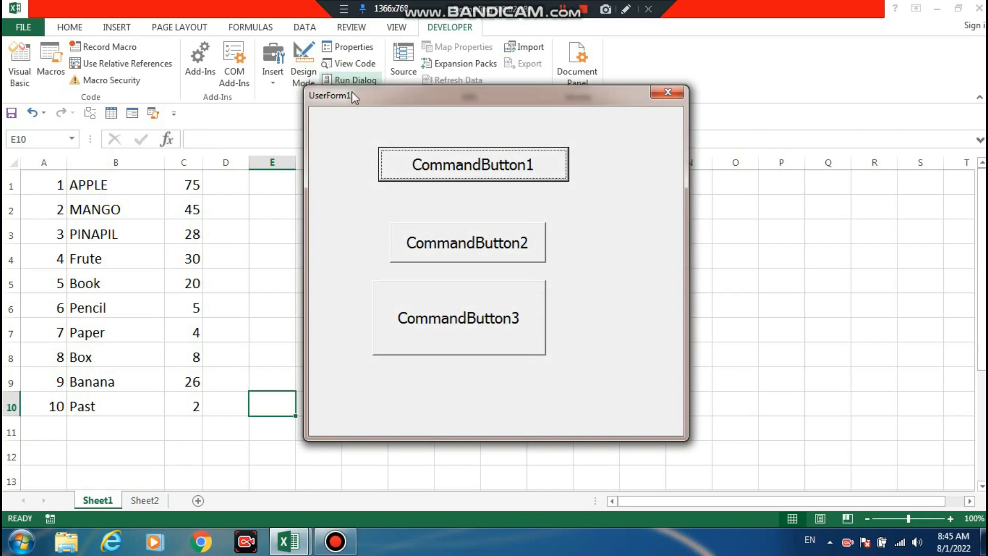
left_click_drag(351, 93, 424, 77)
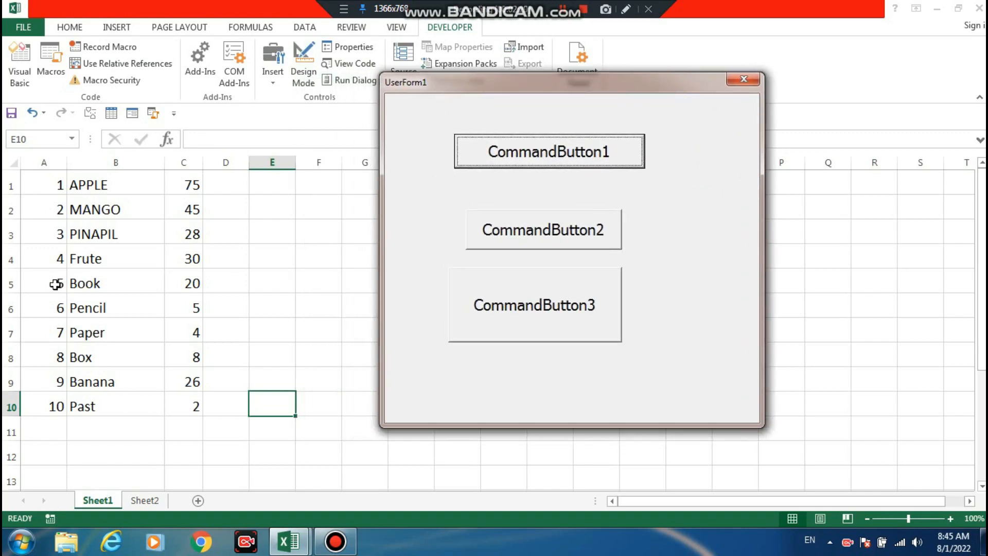
mouse_move(43, 283)
left_mouse_down()
mouse_move(199, 311)
mouse_move(225, 332)
left_mouse_up()
left_click(86, 309)
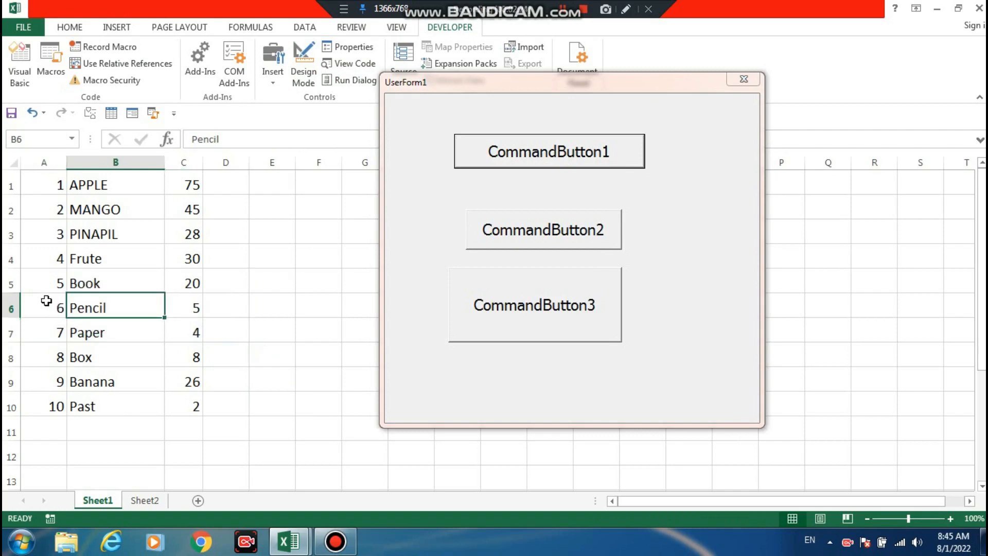
left_click_drag(43, 309, 236, 333)
left_click_drag(43, 283, 221, 310)
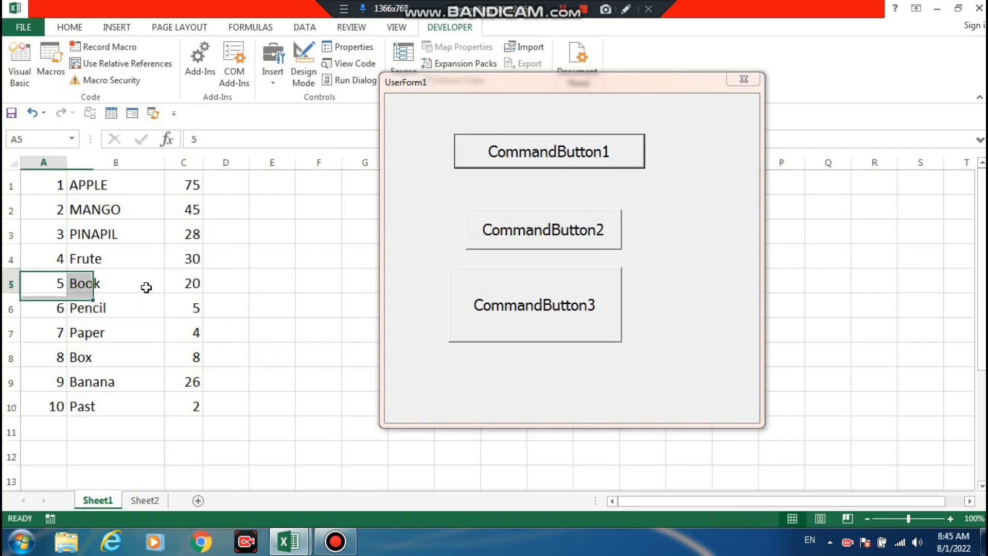
left_click(511, 315)
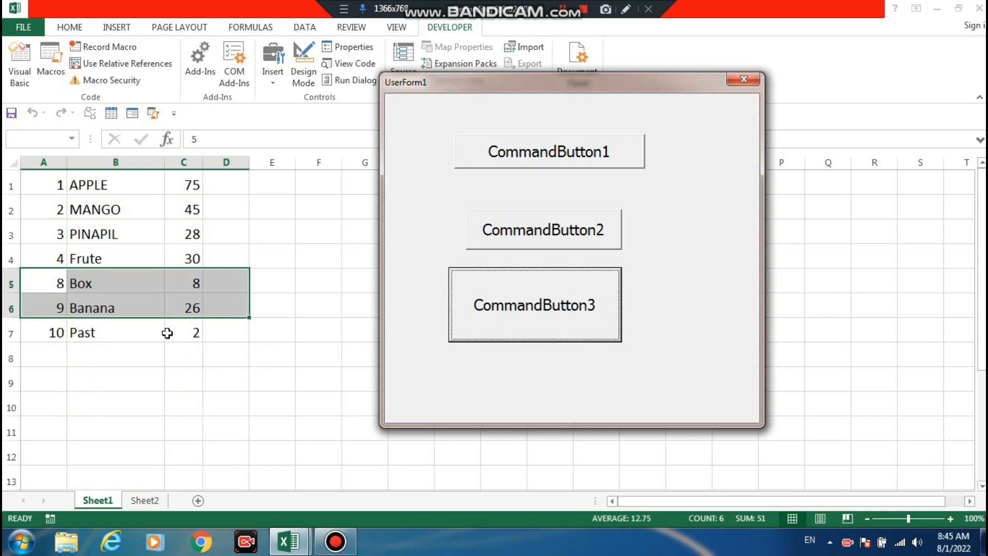
Select rows 5 to 7, delete the Box, Banana and Past rows with CommandButton3, then close the form
left_click(126, 363)
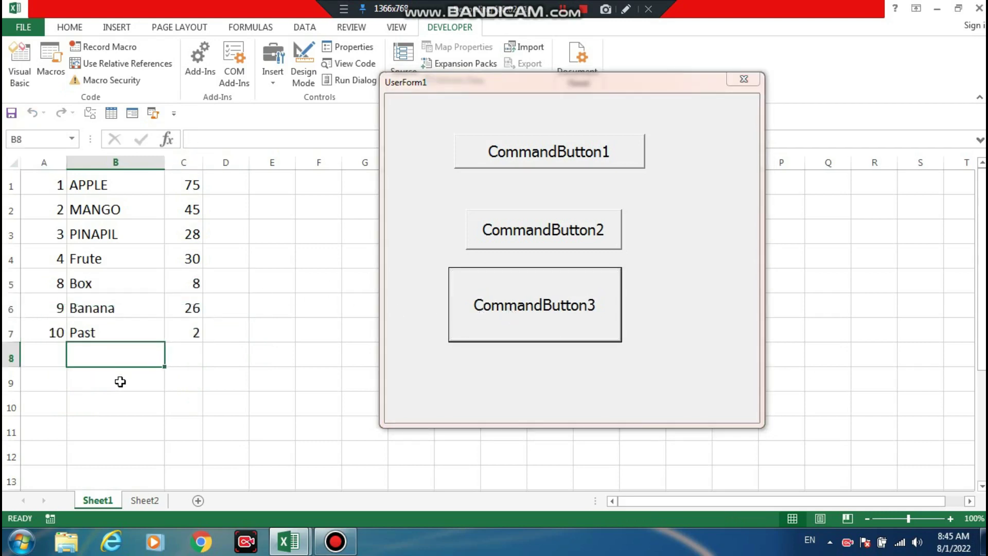
left_click(11, 283)
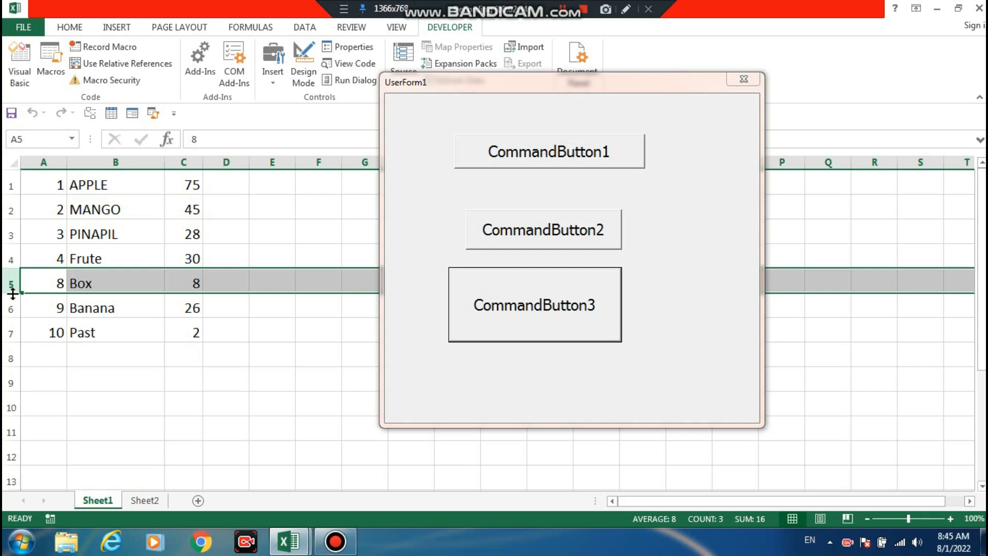
left_click(11, 332)
left_click(34, 379)
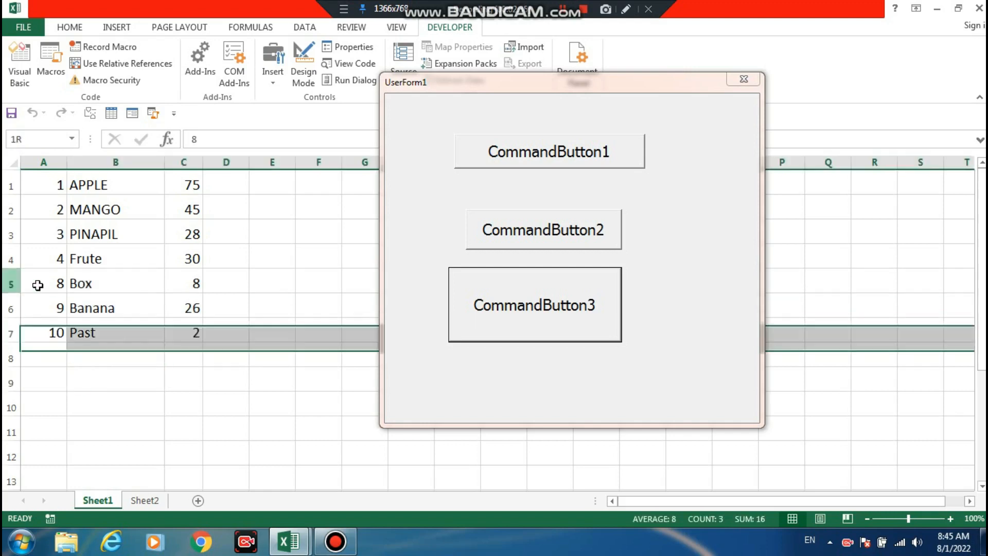
left_click_drag(11, 284, 11, 332)
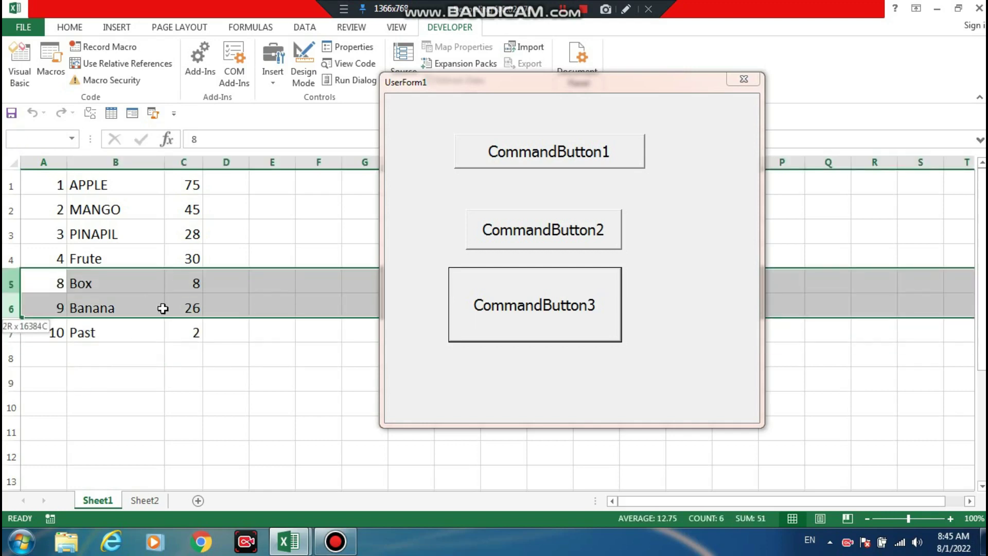
left_click(514, 312)
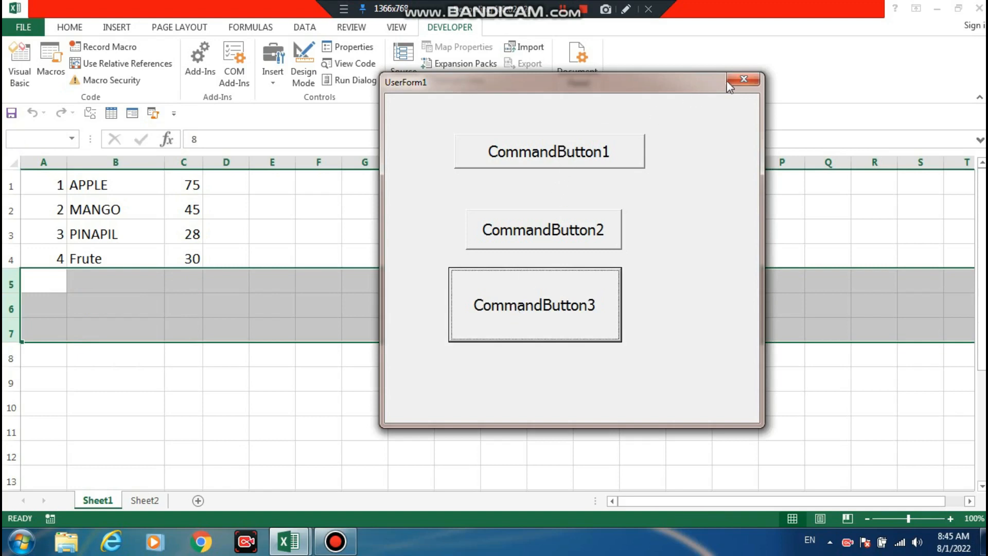
left_click(743, 79)
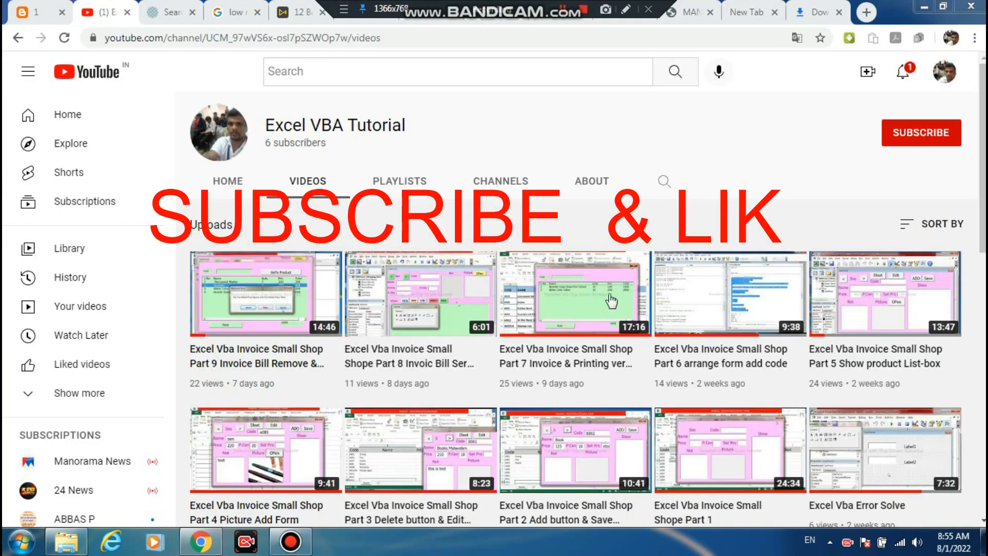
Subscribe to the Excel VBA Tutorial channel and turn on all notifications via the bell
left_click(918, 135)
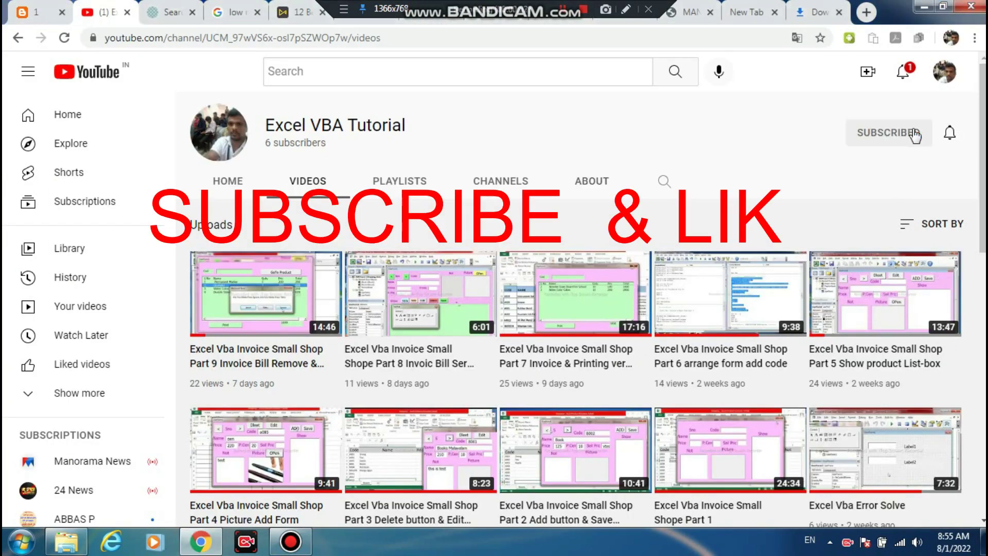
left_click(949, 134)
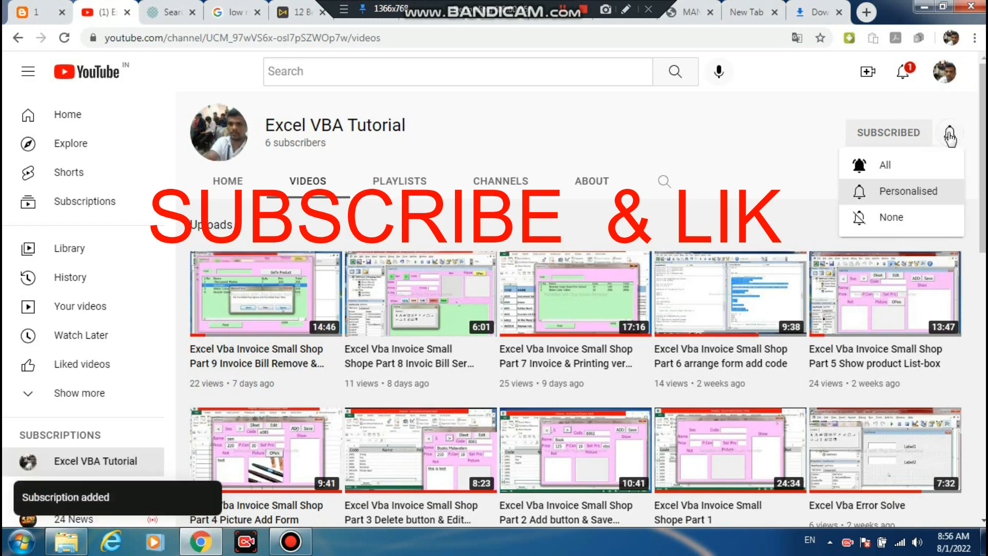
left_click(885, 164)
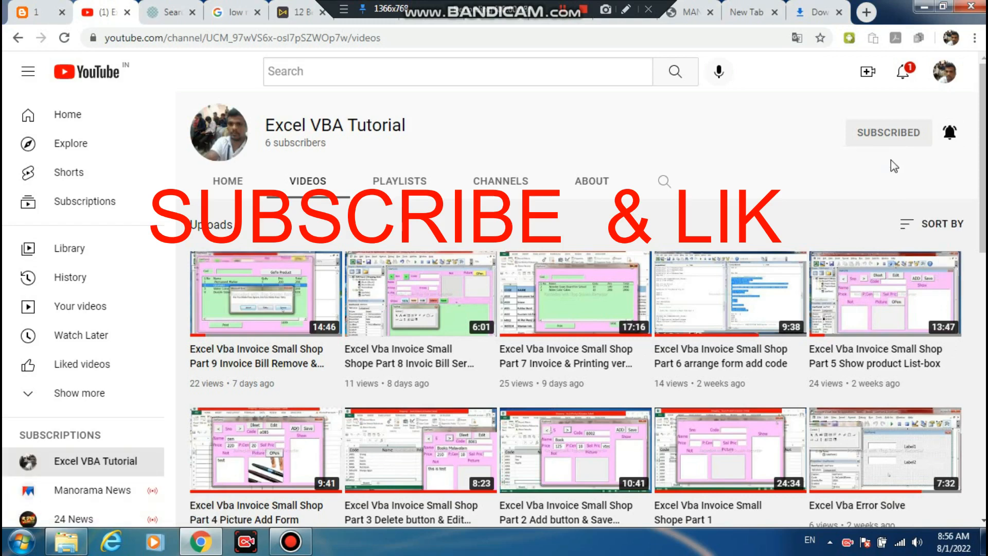